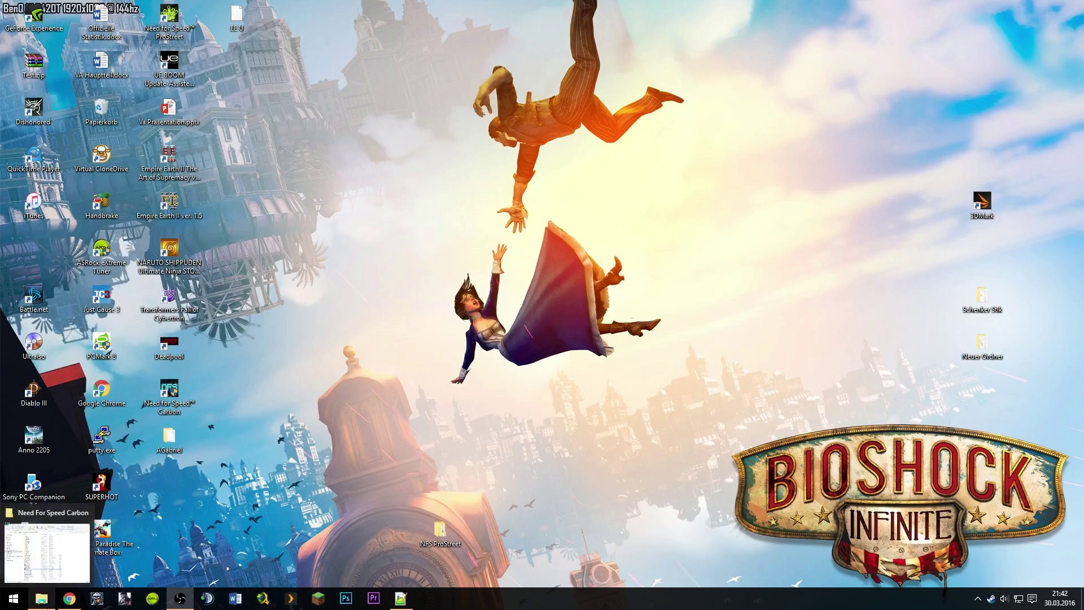
Bring up the open Need For Speed Carbon game folder and reposition its window on the desktop
{"action": "left_click", "coordinate": [41, 598]}
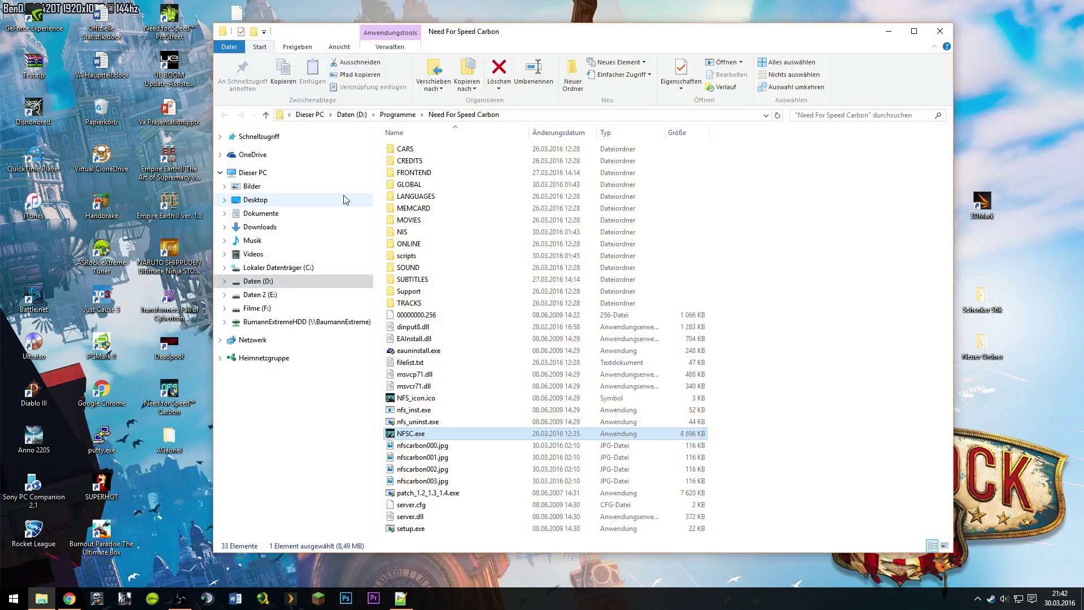
{"action": "left_click_drag", "start_coordinate": [432, 37], "coordinate": [496, 36]}
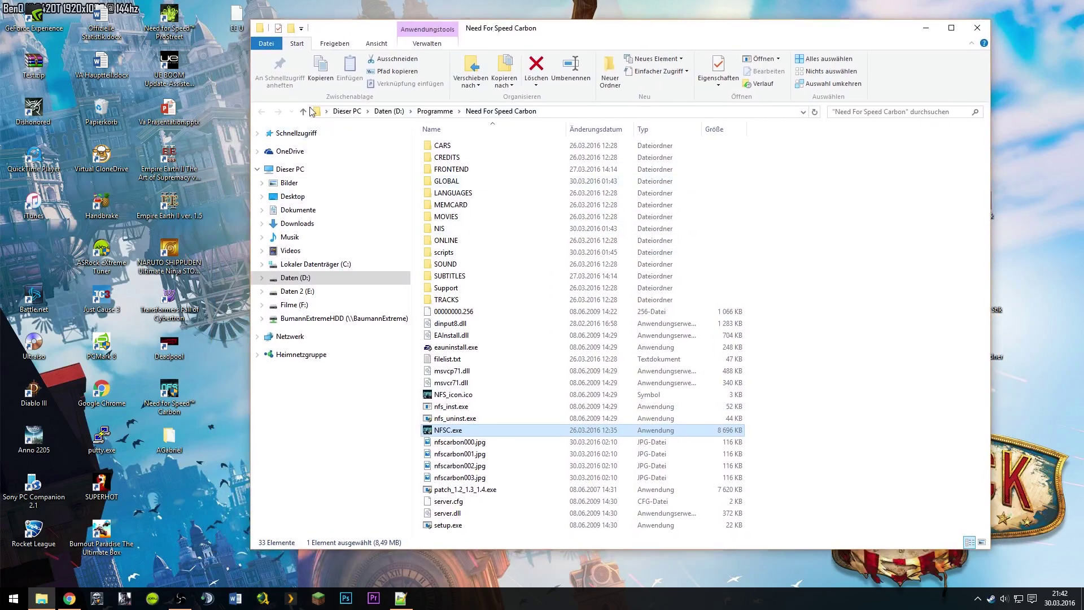
View the Electronic Arts folder under Programme (x86) on drive C, and return to the Need For Speed Carbon folder
{"action": "left_click", "coordinate": [302, 265]}
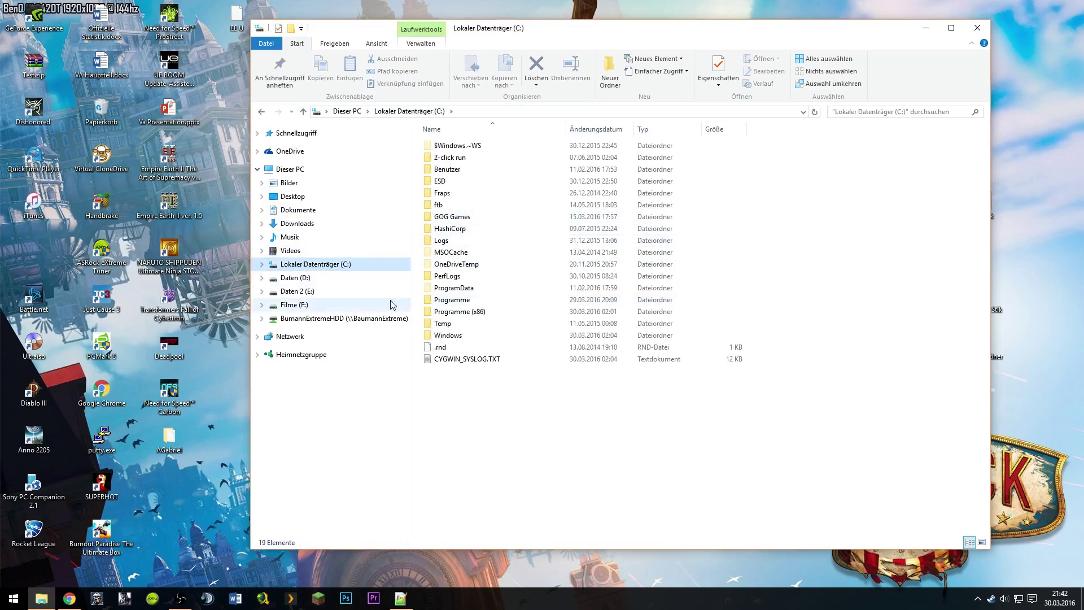
{"action": "double_click", "coordinate": [468, 312]}
{"action": "double_click", "coordinate": [474, 336]}
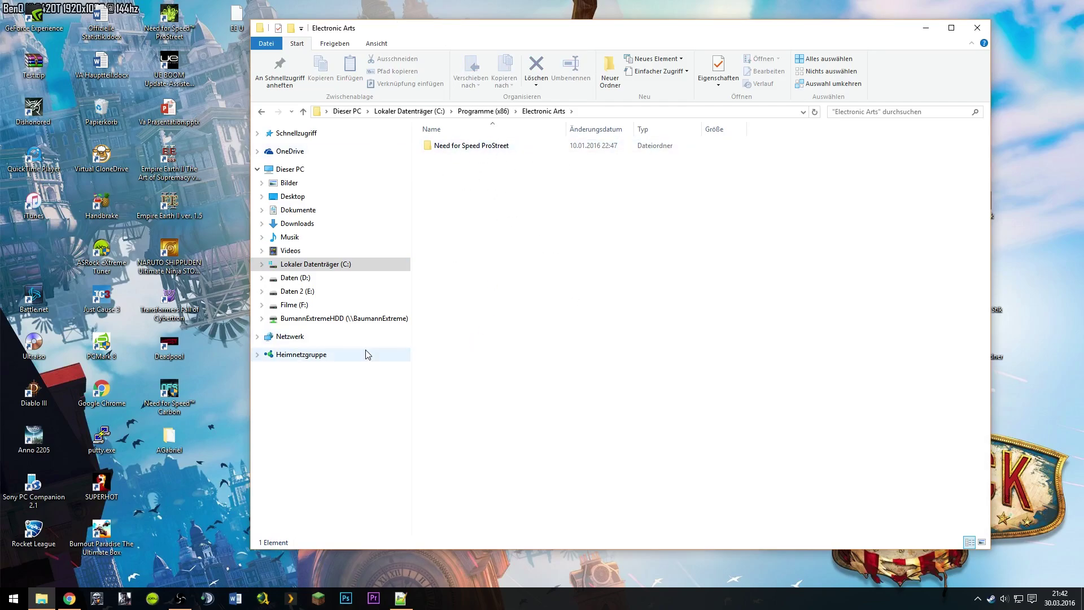
{"action": "key", "text": "BackSpace"}
{"action": "key", "text": "BackSpace"}
{"action": "key", "text": "BackSpace"}
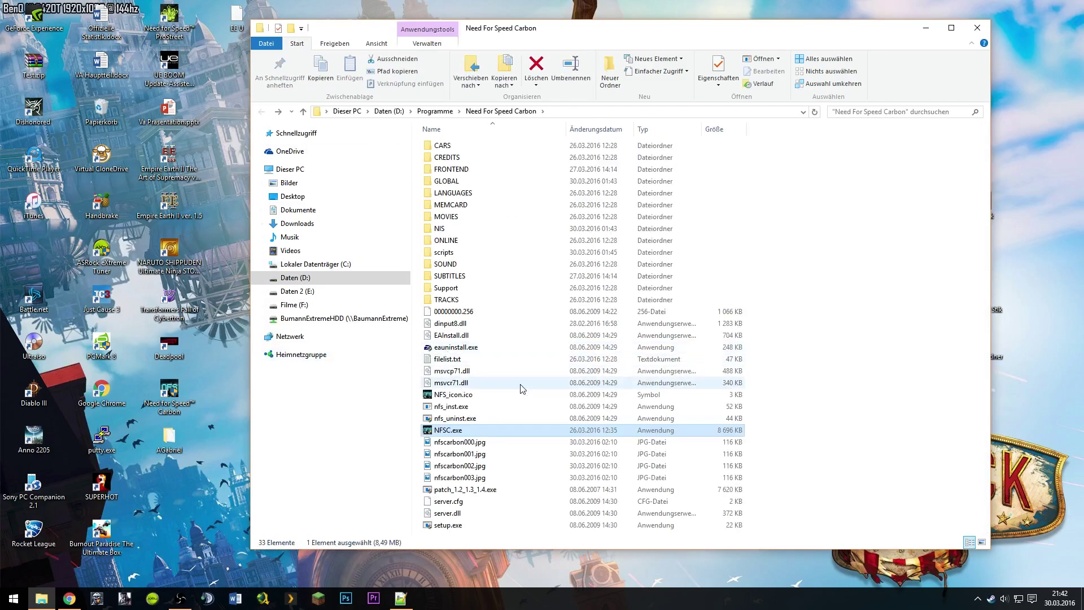
Start the compatibility troubleshooter for NFSC.exe and choose to treat the program's problems
{"action": "right_click", "coordinate": [465, 433]}
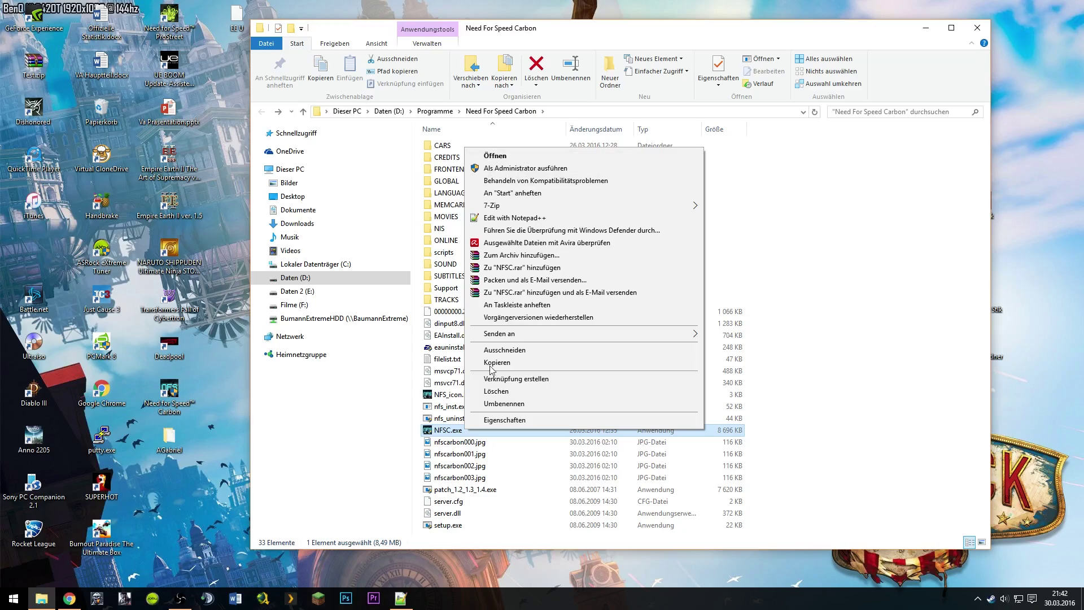
{"action": "left_click", "coordinate": [459, 432]}
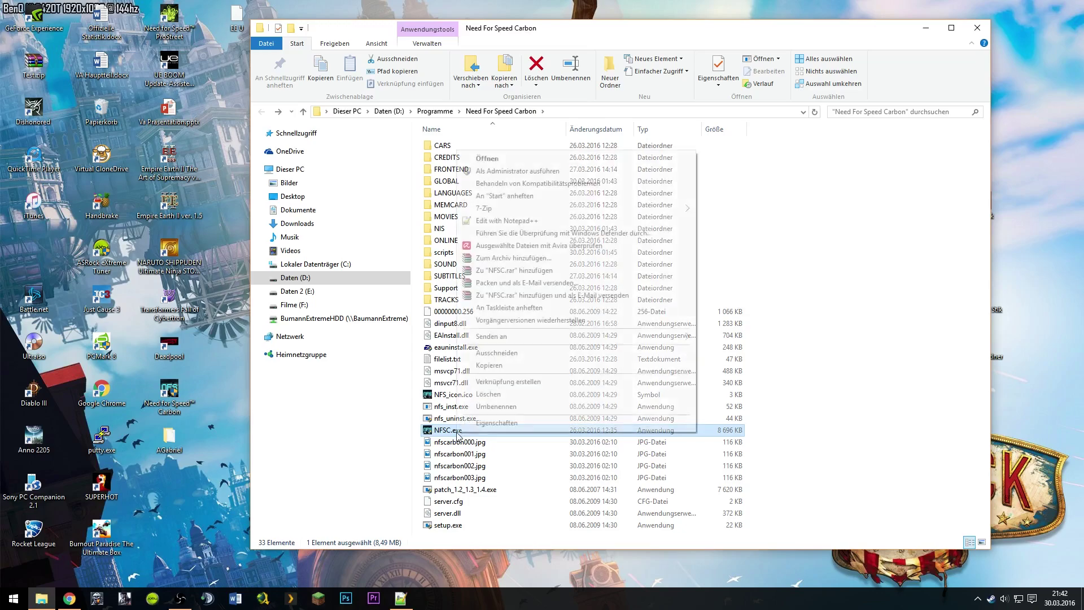
{"action": "left_click", "coordinate": [515, 184]}
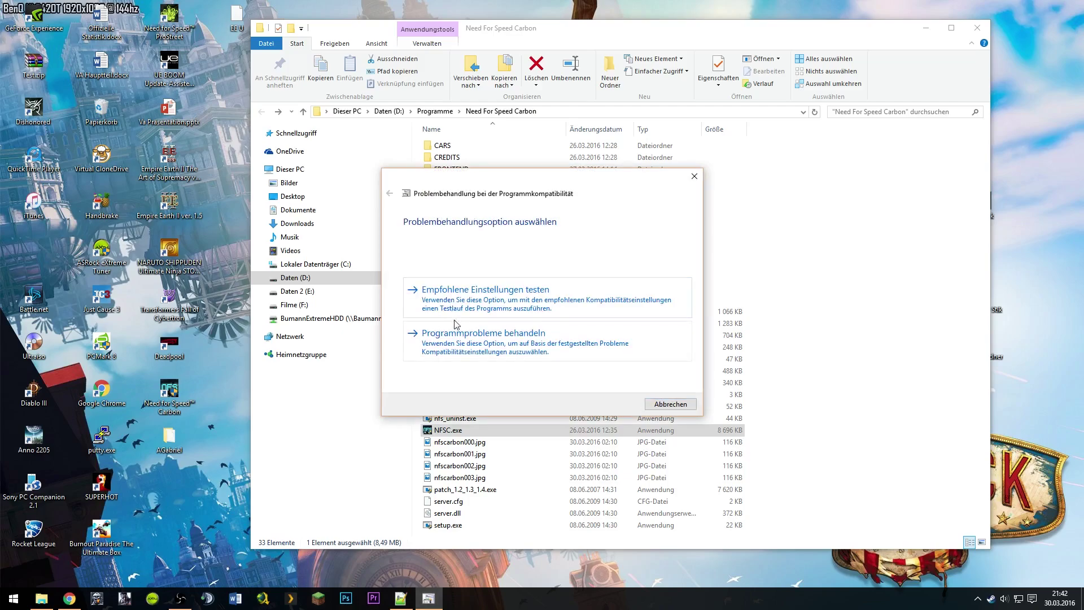
{"action": "left_click", "coordinate": [457, 336]}
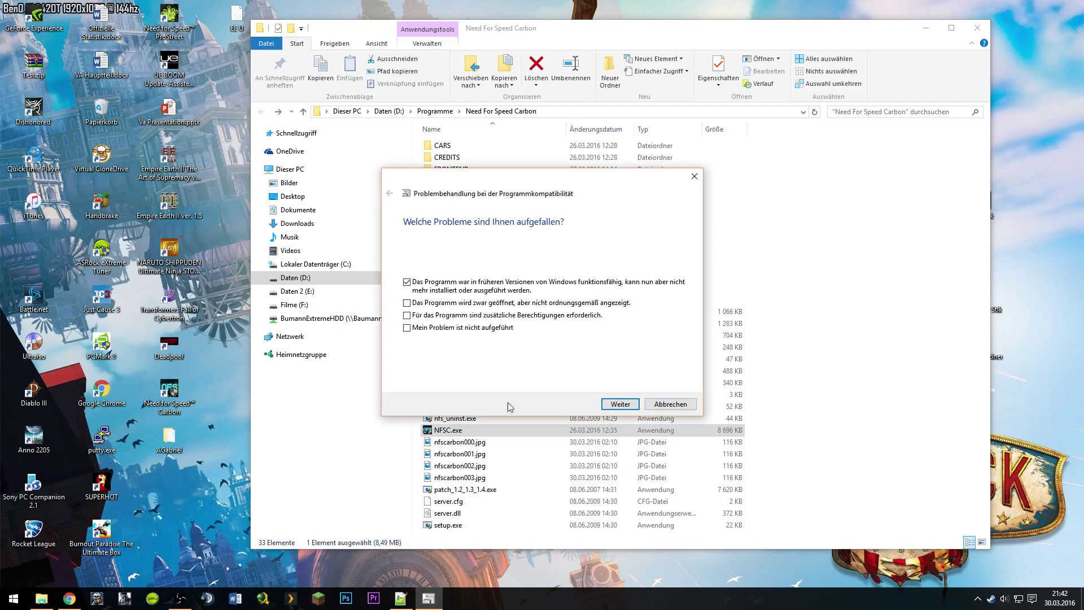
Report that the program worked in earlier Windows versions, try Windows XP (Service Pack 3) compatibility with a test run, and cancel the troubleshooter
{"action": "left_click", "coordinate": [407, 283]}
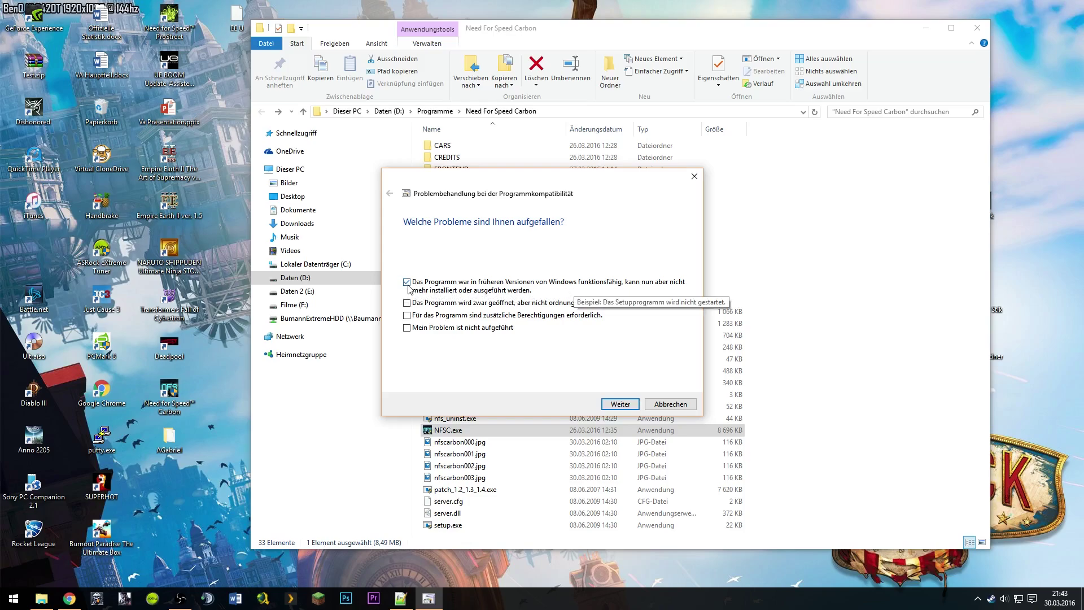
{"action": "left_click", "coordinate": [620, 403]}
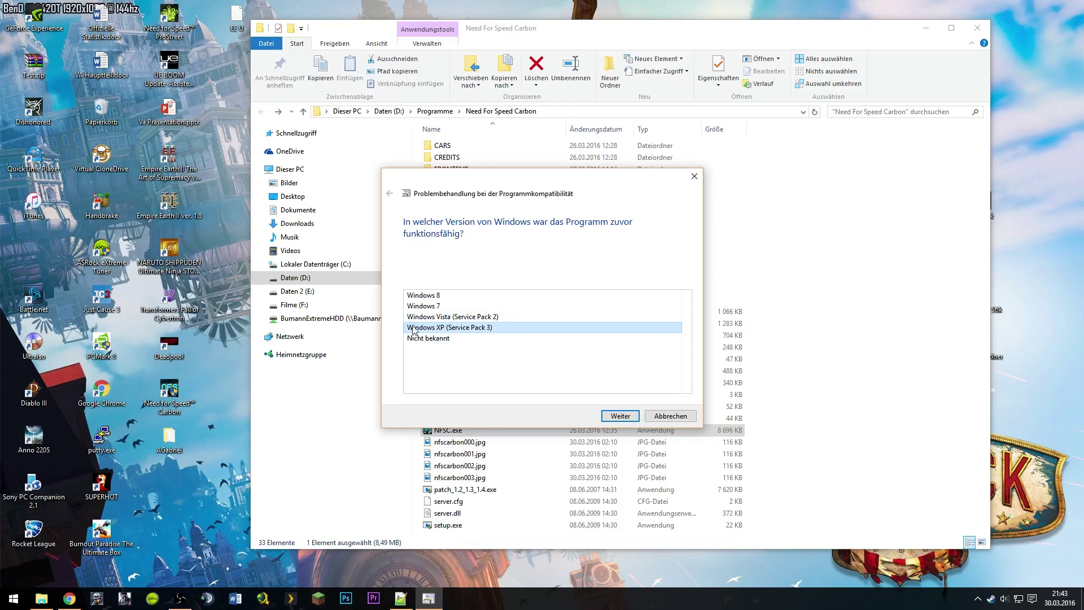
{"action": "left_click", "coordinate": [603, 414]}
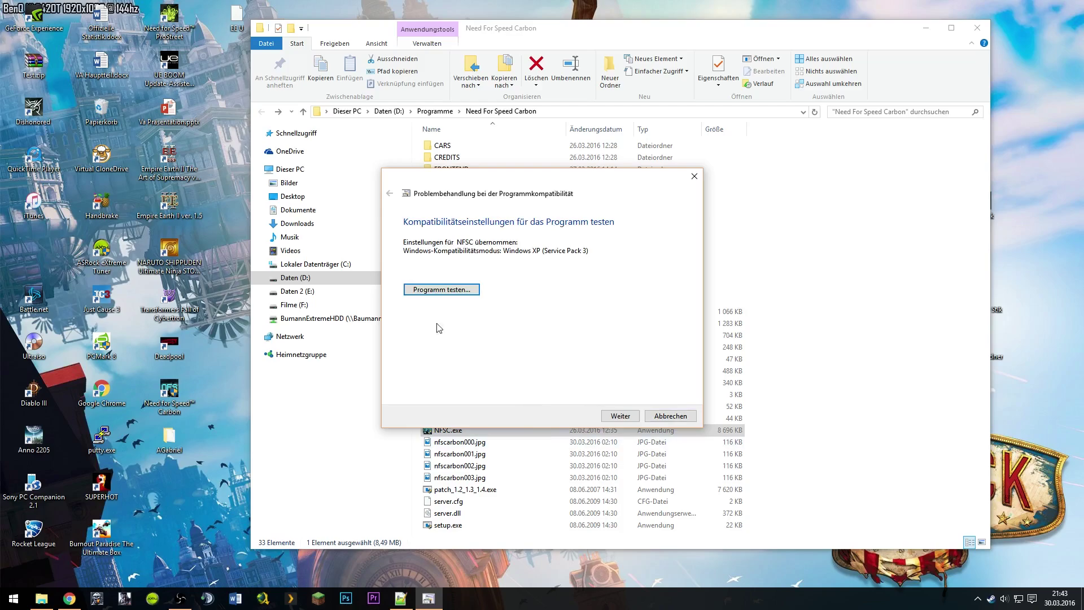
{"action": "left_click", "coordinate": [466, 294]}
{"action": "left_click", "coordinate": [670, 417]}
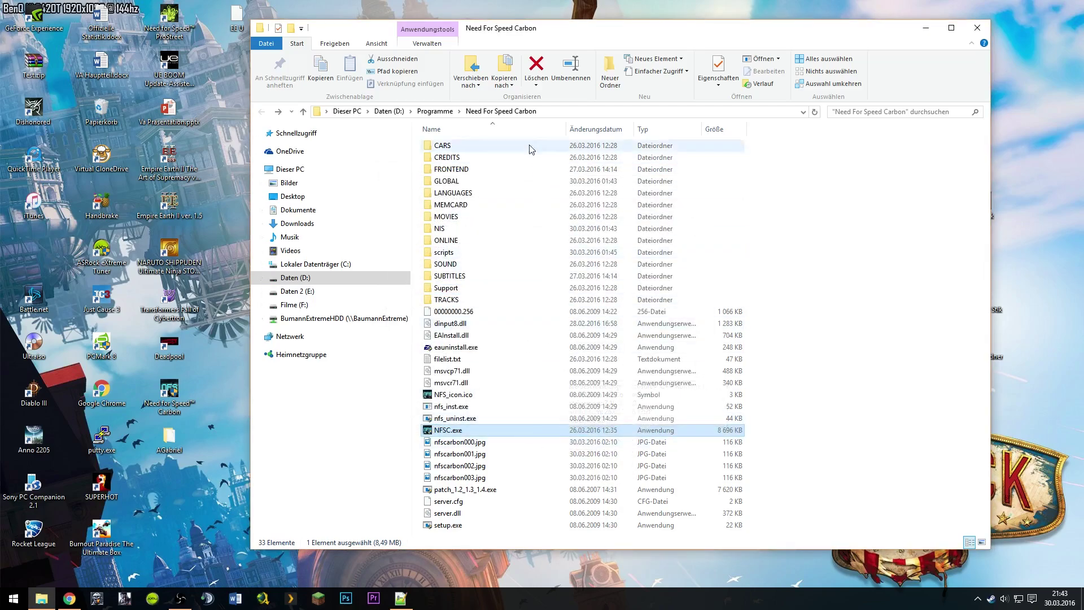
{"action": "left_click_drag", "start_coordinate": [539, 34], "coordinate": [521, 33]}
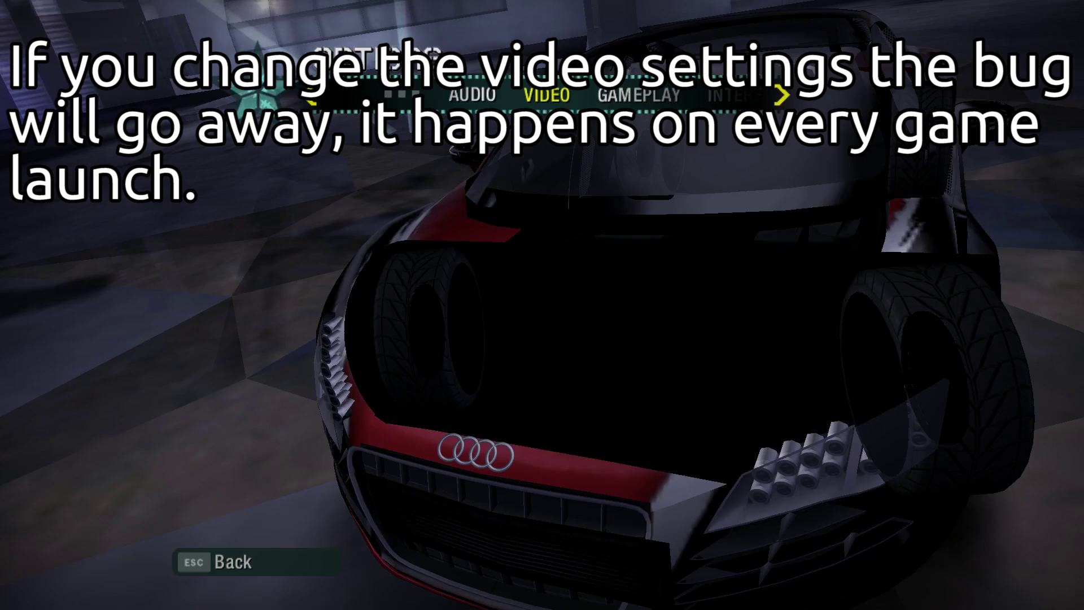
Open the game's advanced video options and change the Anti-Aliasing setting
{"action": "key", "text": "Return"}
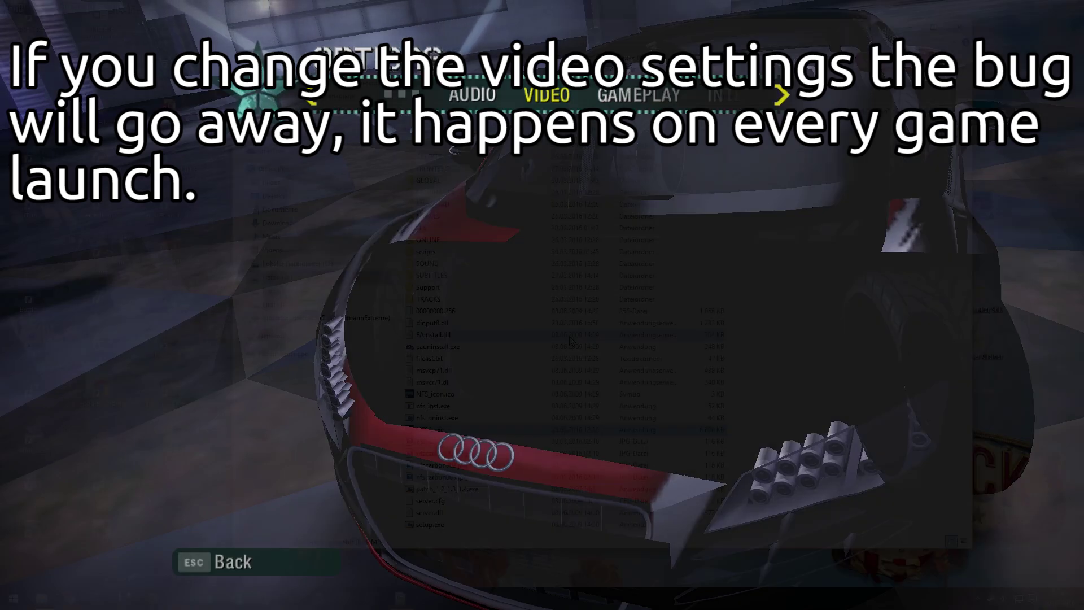
{"action": "key", "text": "2"}
{"action": "key", "text": "Down"}
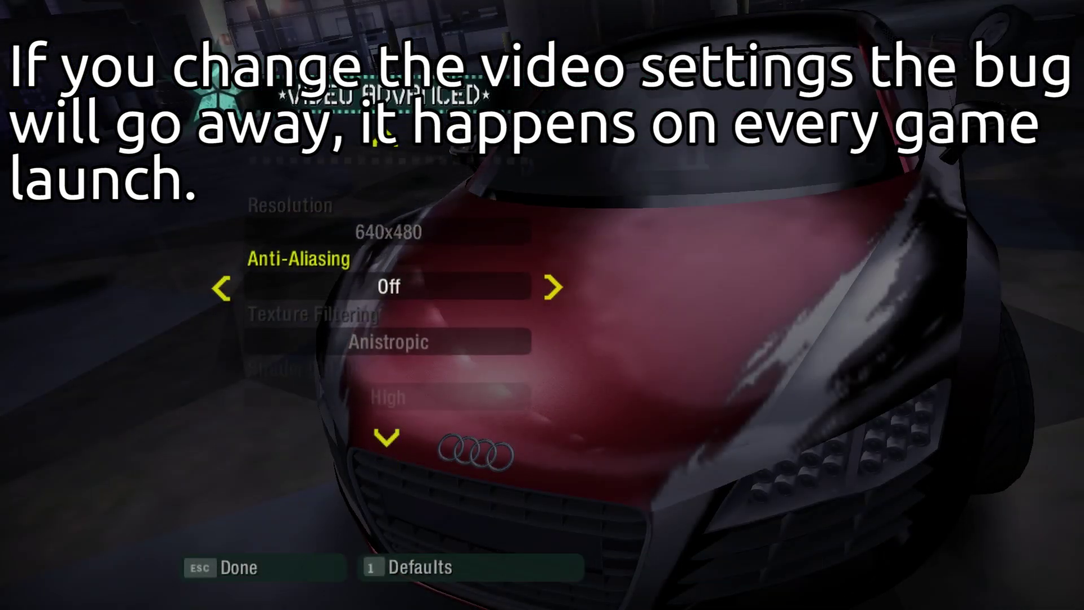
{"action": "key", "text": "Right"}
Change the Motion Blur setting in the game's advanced video options
{"action": "key", "text": "Down"}
{"action": "key", "text": "Down"}
{"action": "key", "text": "Down"}
{"action": "key", "text": "Down"}
{"action": "key", "text": "Down"}
{"action": "key", "text": "Down"}
{"action": "key", "text": "Down"}
{"action": "key", "text": "Down"}
{"action": "key", "text": "Down"}
{"action": "key", "text": "Down"}
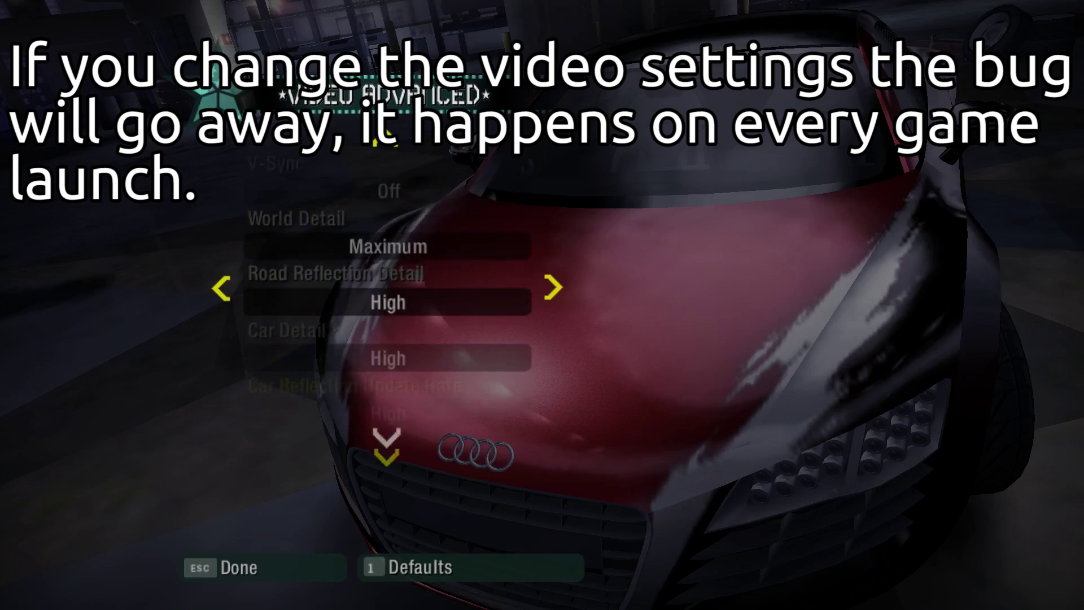
{"action": "key", "text": "Up"}
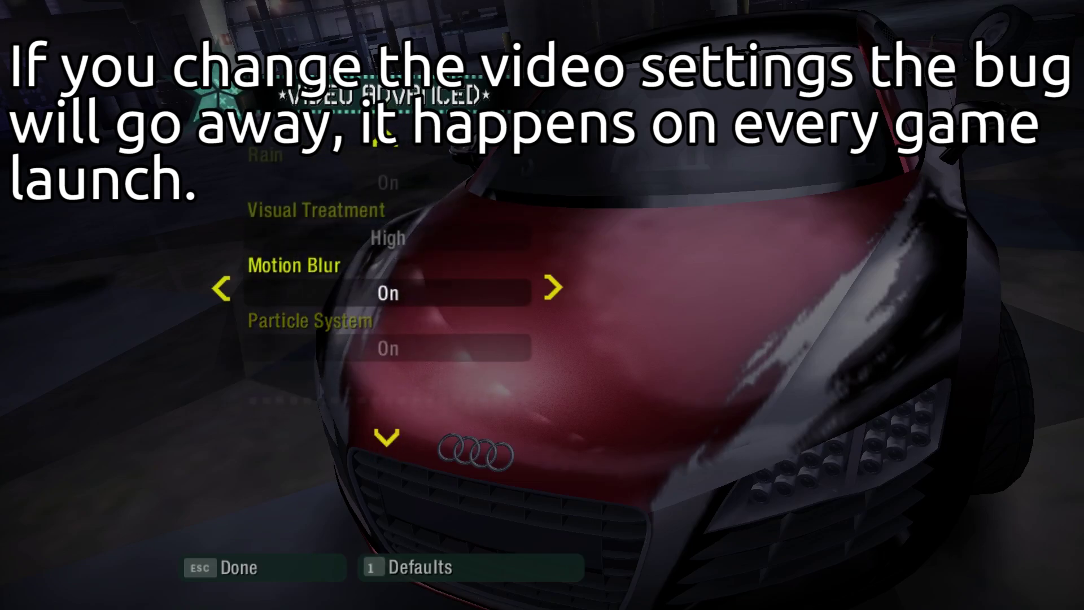
{"action": "key", "text": "Left"}
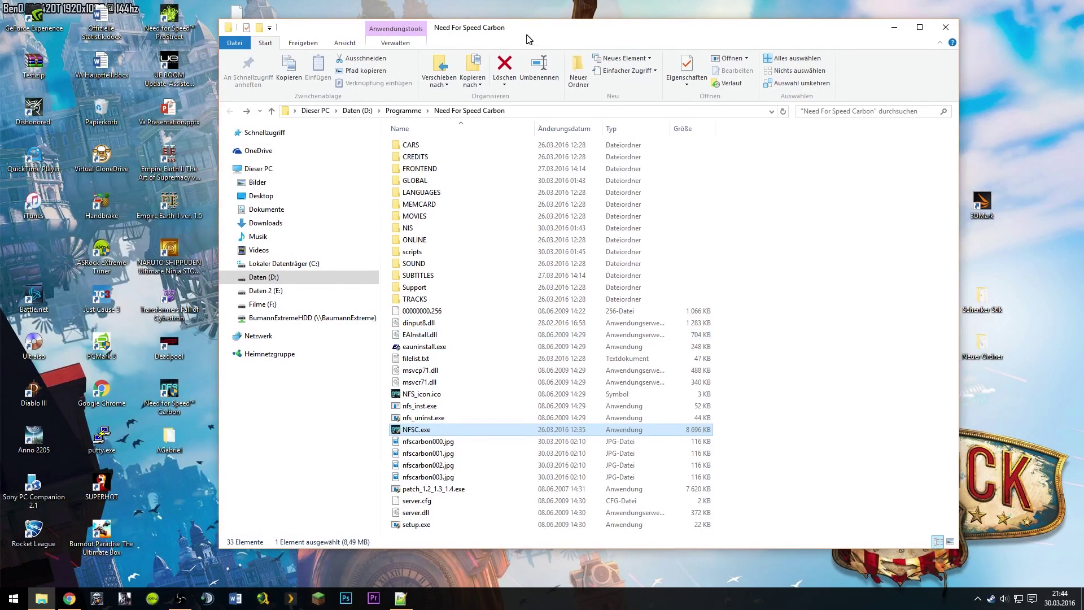
Switch to the Need for Speed Carbon patch page in Chrome and compare the standard and Collector's Edition 1.4 patch entries
{"action": "left_click_drag", "start_coordinate": [543, 34], "coordinate": [528, 33]}
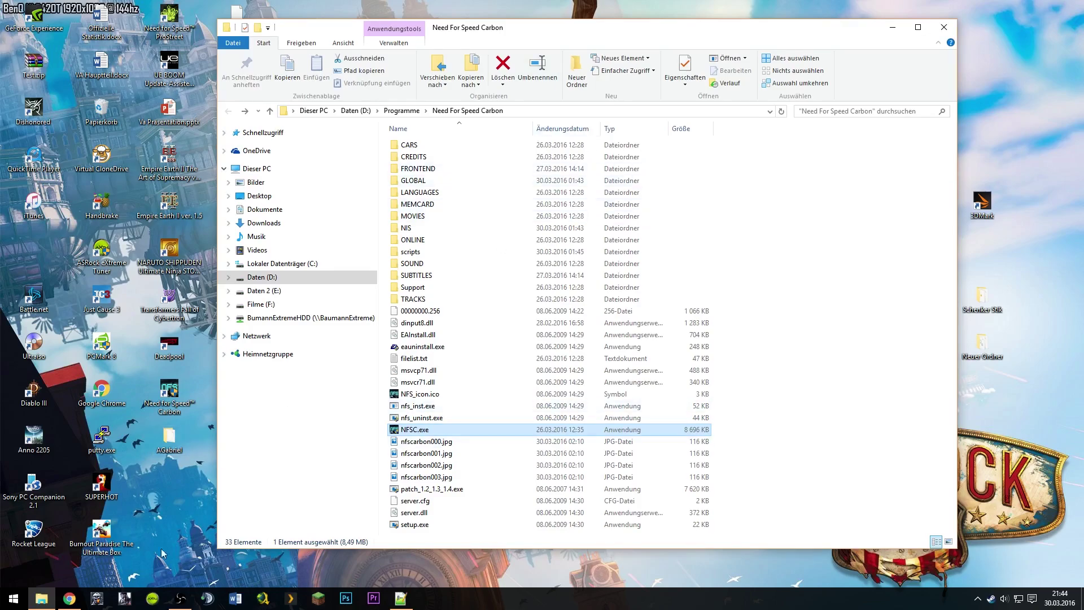
{"action": "mouse_move", "coordinate": [70, 601]}
{"action": "left_click", "coordinate": [55, 600]}
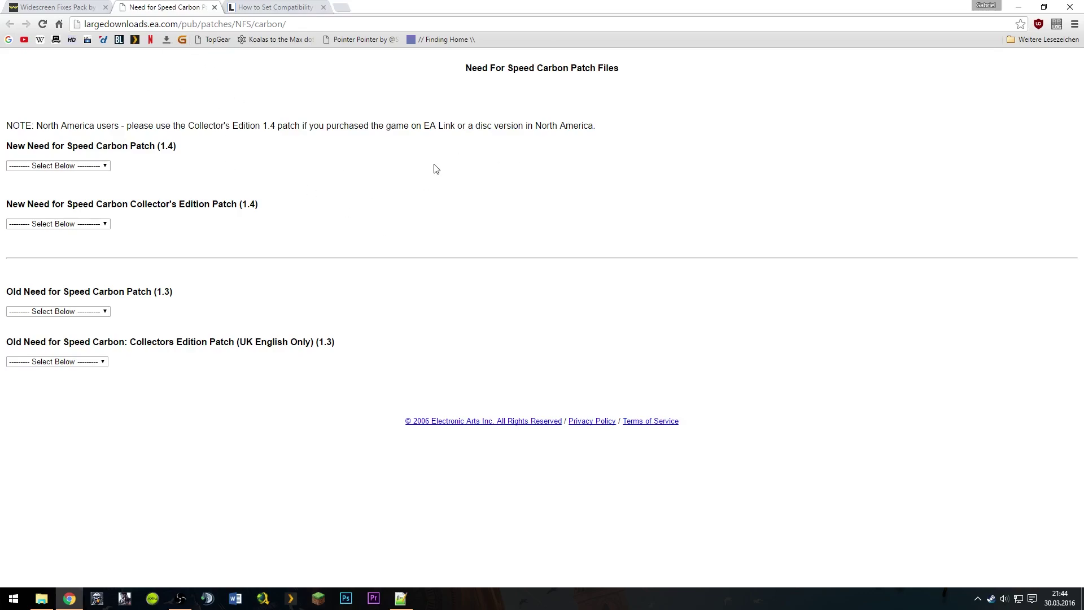
{"action": "left_click_drag", "start_coordinate": [13, 143], "coordinate": [49, 145]}
{"action": "left_click_drag", "start_coordinate": [145, 145], "coordinate": [191, 147]}
{"action": "left_click_drag", "start_coordinate": [66, 202], "coordinate": [217, 202]}
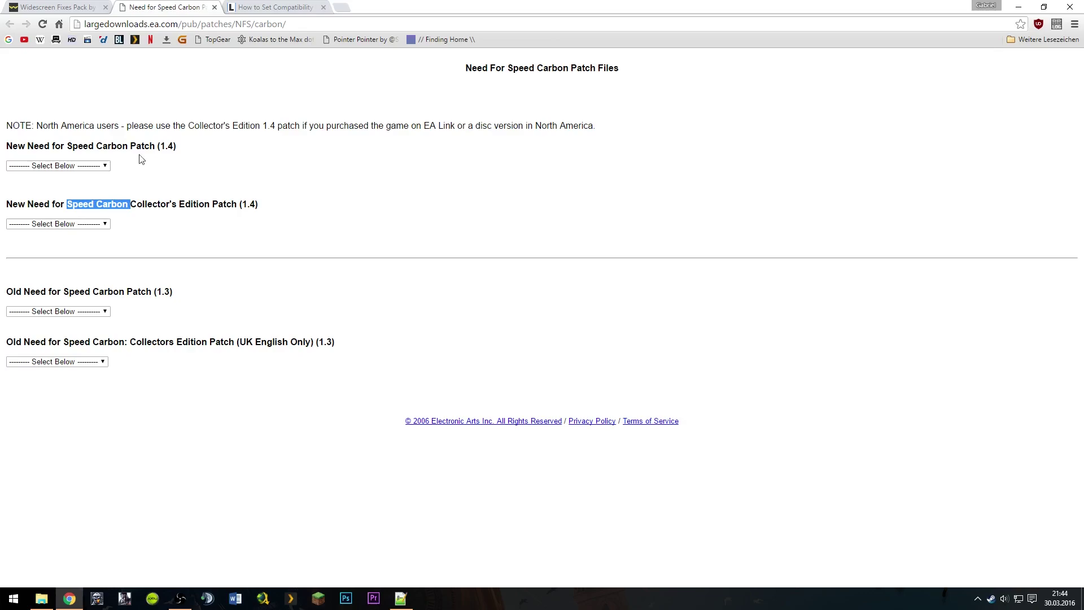
{"action": "left_click_drag", "start_coordinate": [141, 159], "coordinate": [170, 159]}
{"action": "left_click_drag", "start_coordinate": [125, 204], "coordinate": [211, 200]}
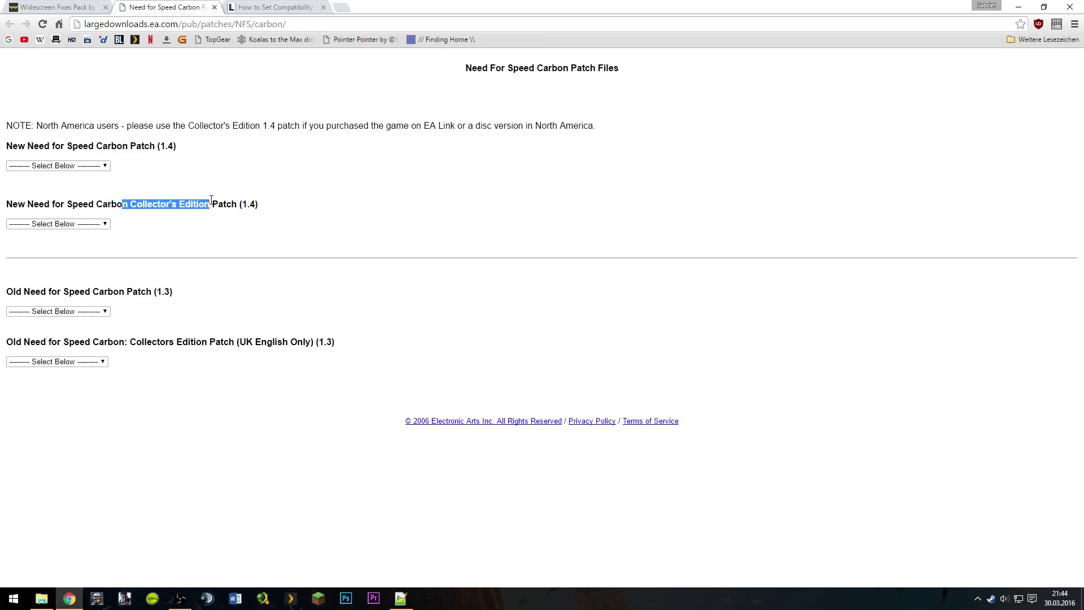
{"action": "left_click_drag", "start_coordinate": [73, 149], "coordinate": [162, 153]}
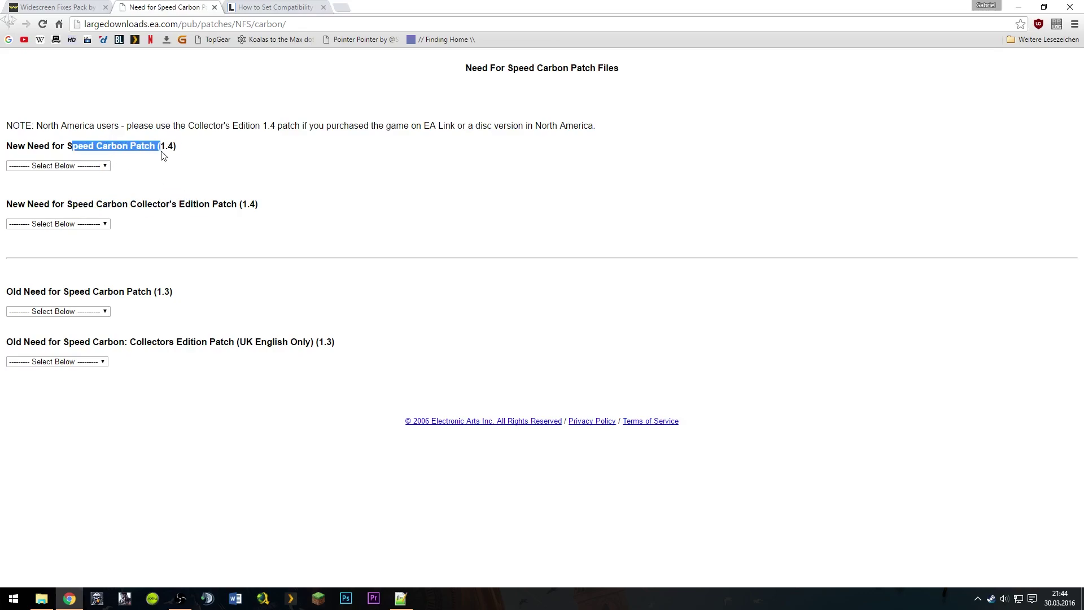
{"action": "left_click", "coordinate": [207, 201]}
Download the English Need for Speed Carbon 1.4 patch, open the downloaded zip in WinRAR and select patch_1.2_1.3_1.4.exe
{"action": "left_click", "coordinate": [88, 167]}
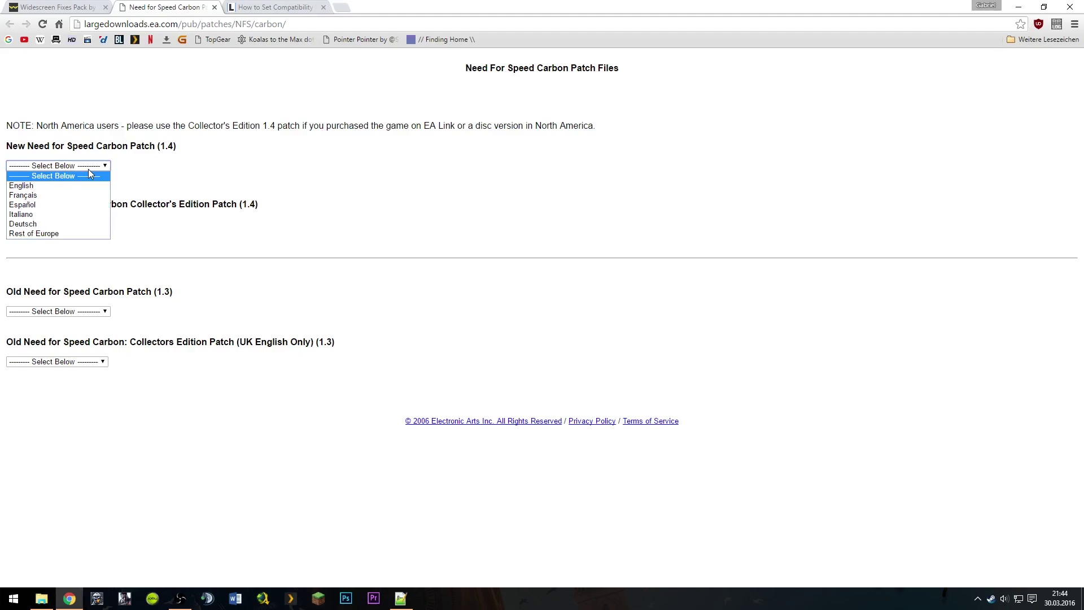
{"action": "left_click", "coordinate": [47, 188]}
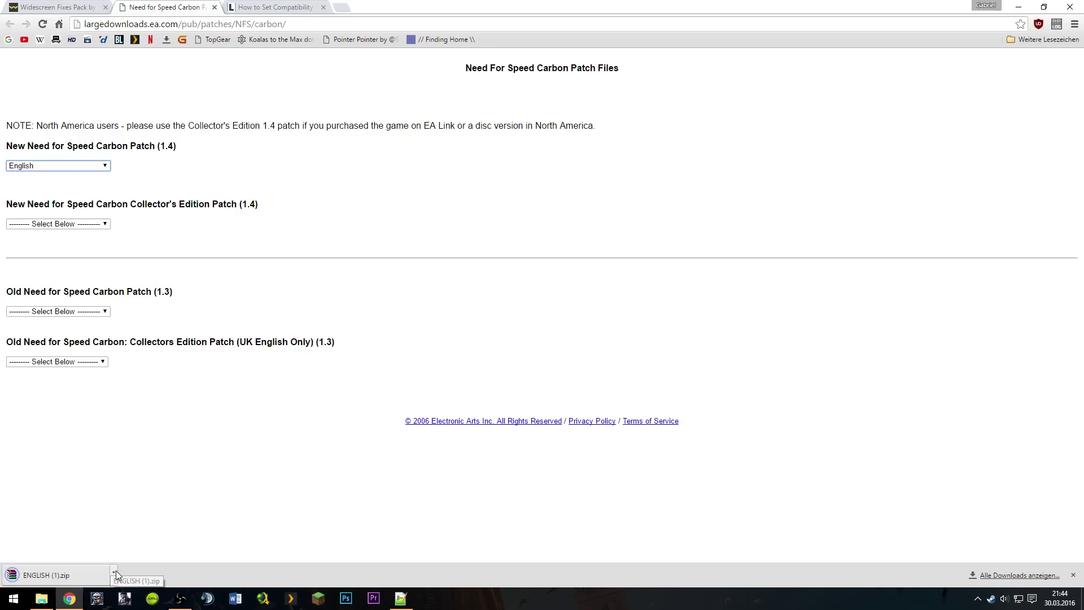
{"action": "left_click", "coordinate": [114, 572]}
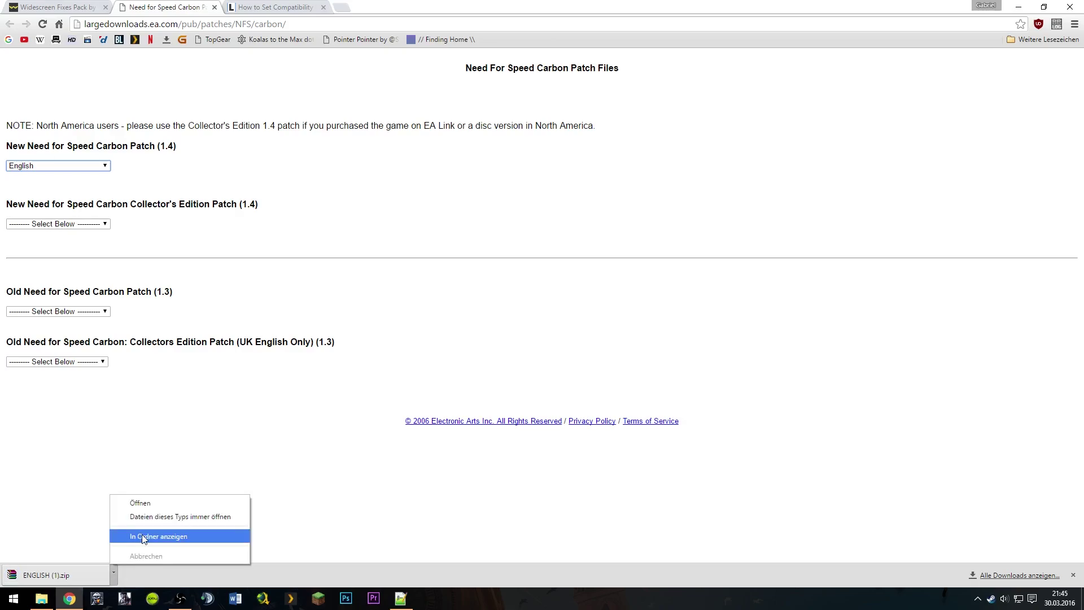
{"action": "left_click", "coordinate": [140, 503]}
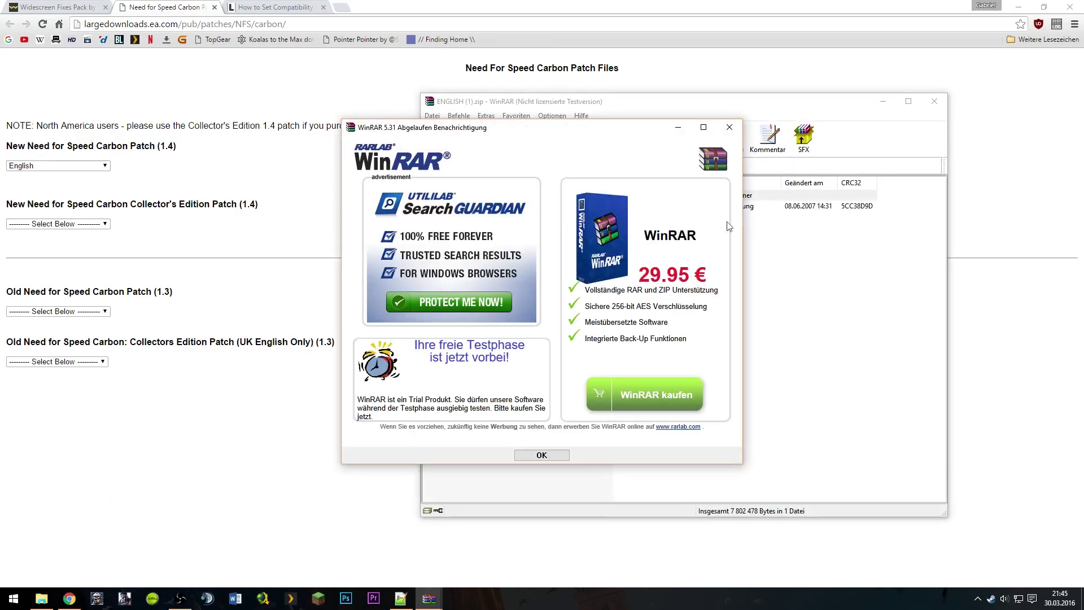
{"action": "left_click", "coordinate": [729, 128]}
{"action": "left_click", "coordinate": [446, 209]}
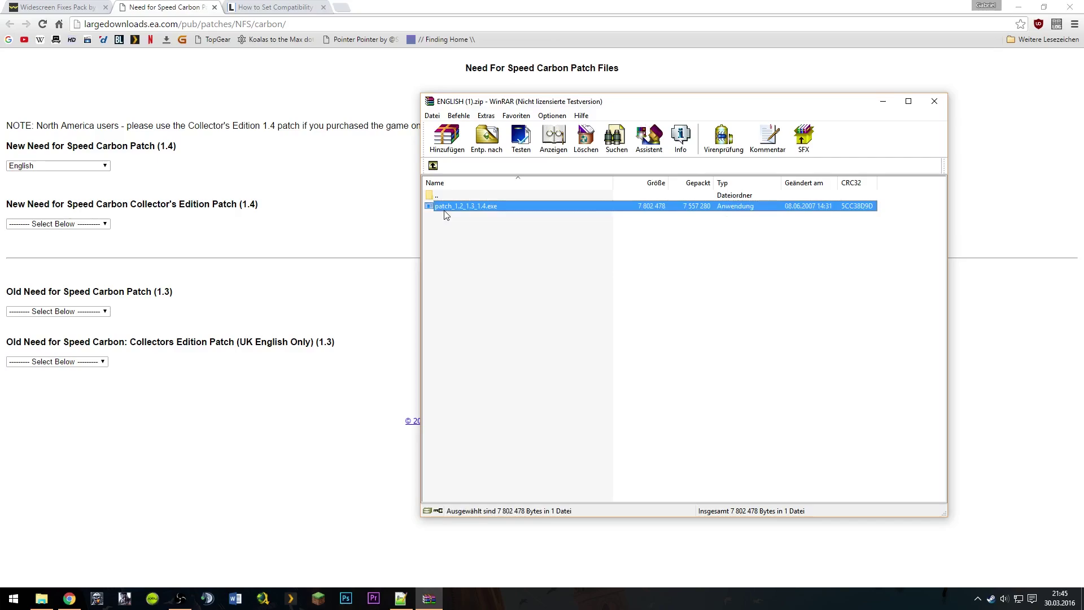
Bring the game folder forward next to the patch archive and run patch_1.2_1.3_1.4.exe from the game folder
{"action": "left_click", "coordinate": [1017, 7]}
{"action": "left_click_drag", "start_coordinate": [503, 103], "coordinate": [704, 100]}
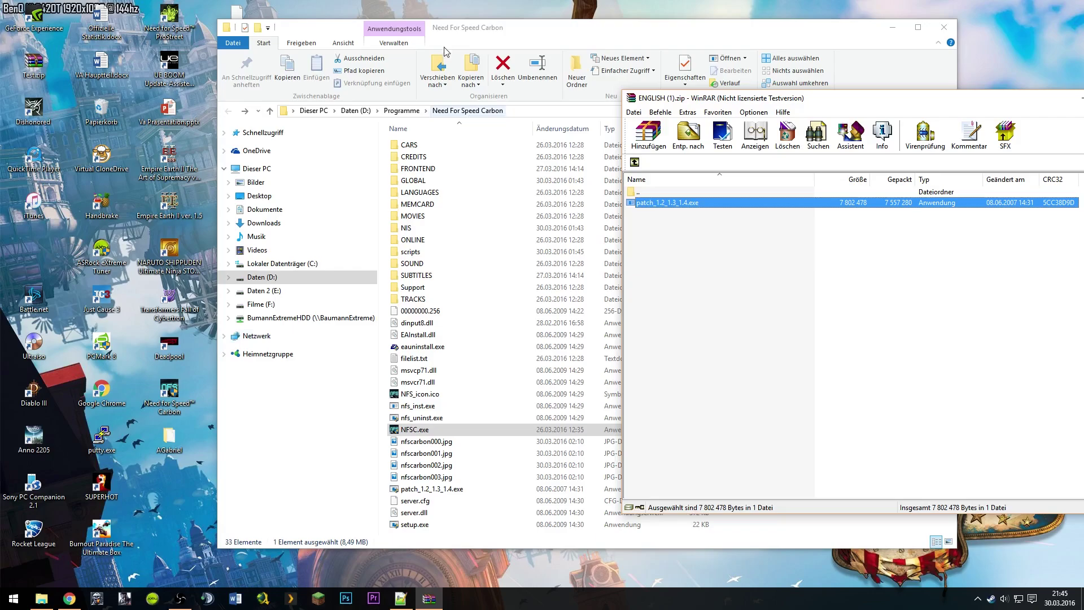
{"action": "left_click_drag", "start_coordinate": [497, 20], "coordinate": [458, 19]}
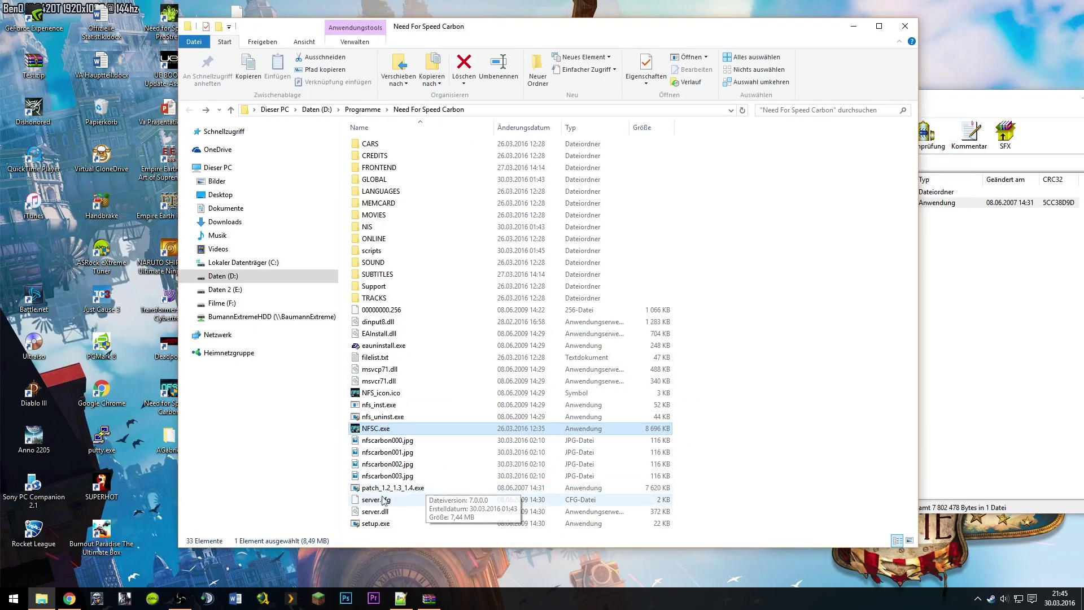
{"action": "double_click", "coordinate": [404, 495]}
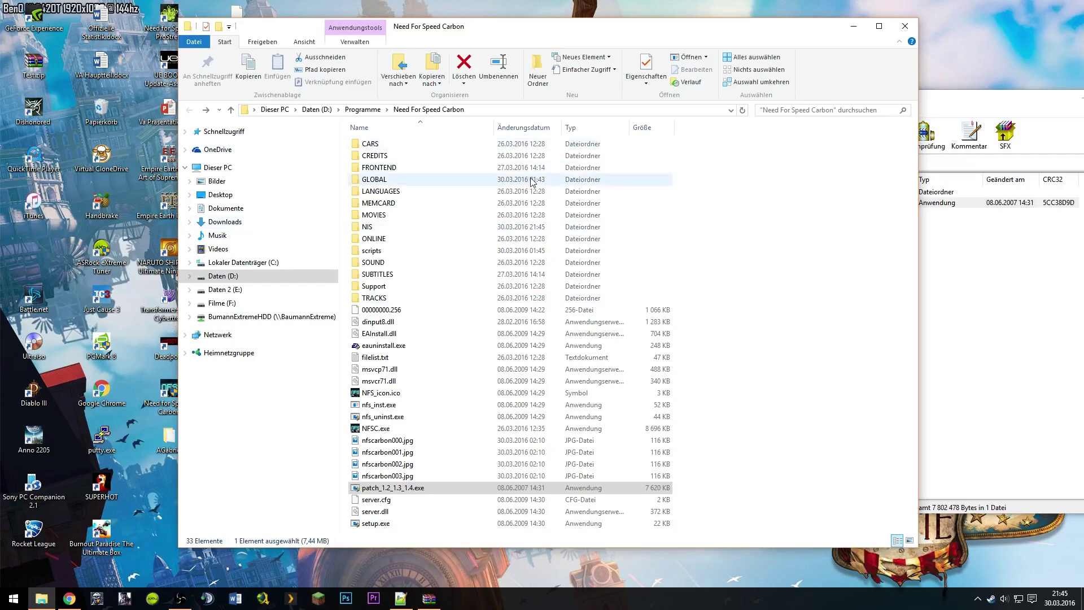
{"action": "left_click_drag", "start_coordinate": [435, 34], "coordinate": [460, 26]}
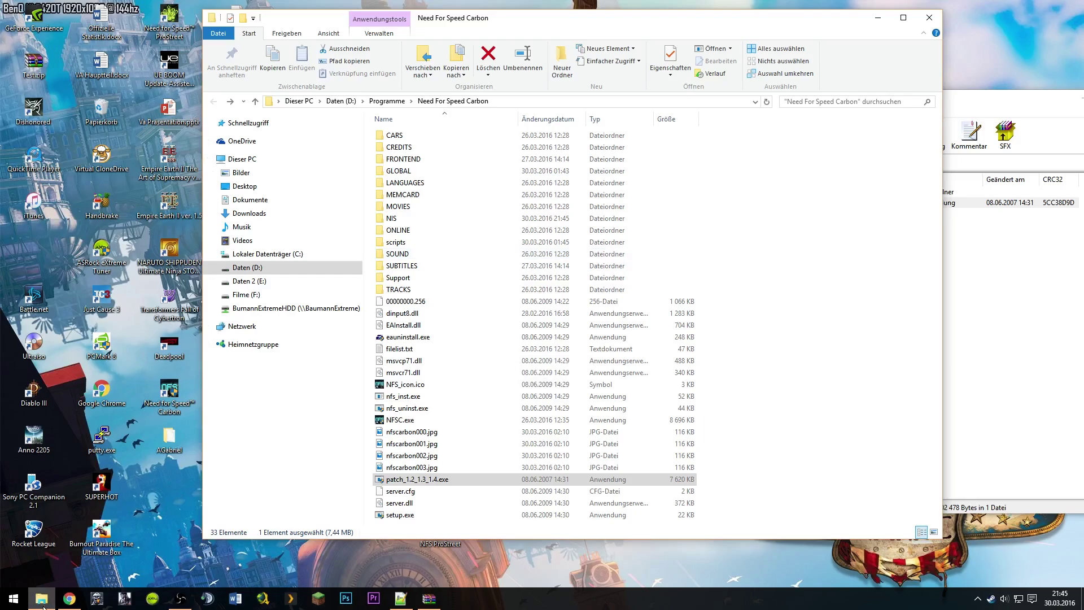
Switch to the Widescreen Fixes Pack page in Chrome and look through the Need For Speed fixes from Underground to Carbon
{"action": "left_click", "coordinate": [69, 599]}
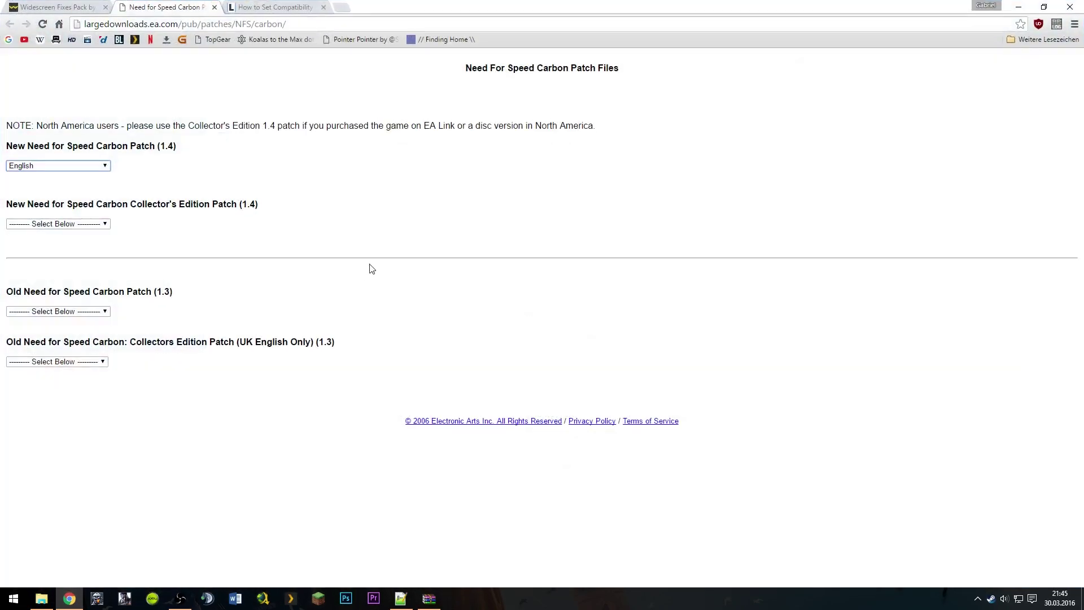
{"action": "left_click", "coordinate": [71, 8]}
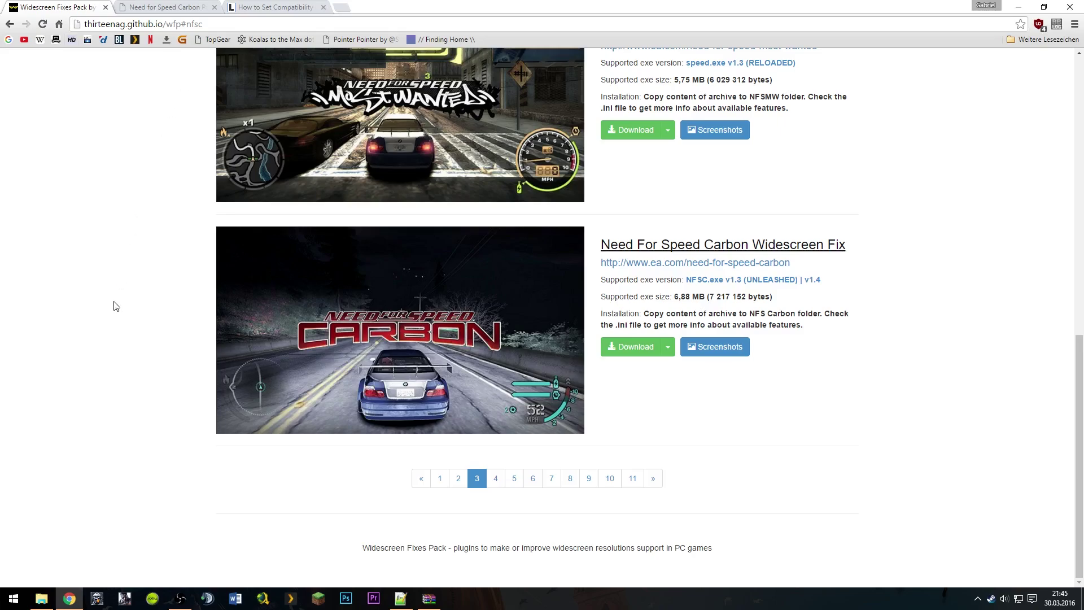
{"action": "scroll", "coordinate": [287, 418], "scroll_direction": "up", "scroll_amount": 10}
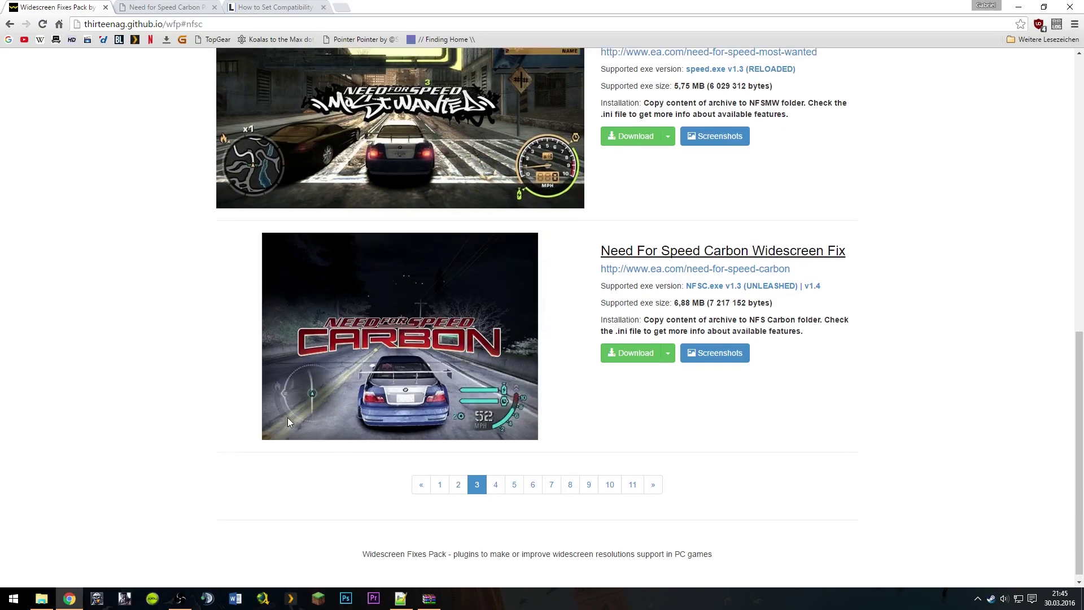
{"action": "scroll", "coordinate": [288, 414], "scroll_direction": "down", "scroll_amount": 4}
{"action": "scroll", "coordinate": [288, 415], "scroll_direction": "up", "scroll_amount": 4}
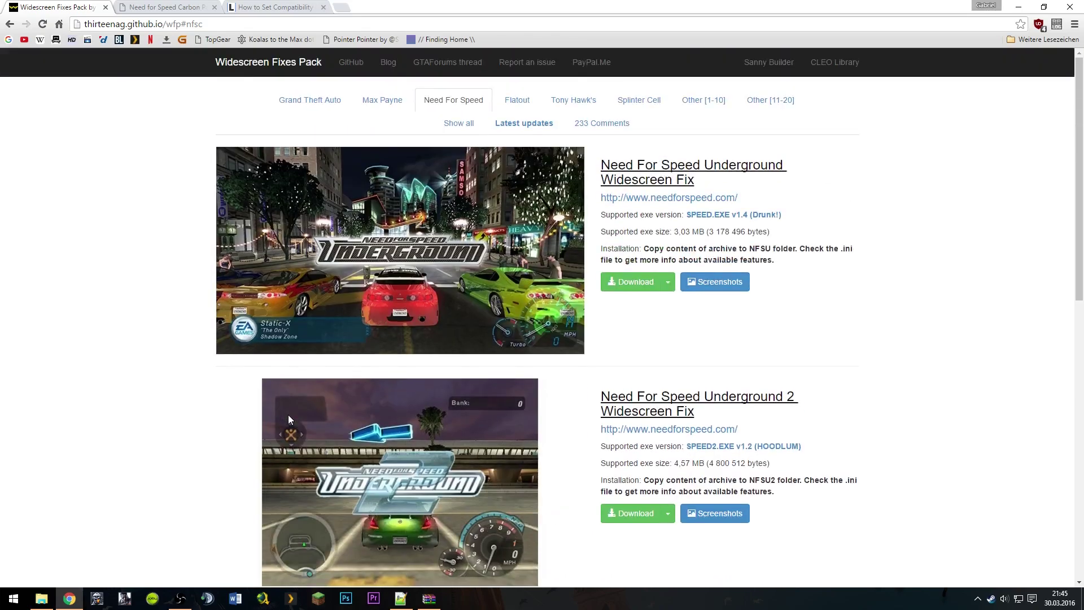
{"action": "scroll", "coordinate": [268, 362], "scroll_direction": "down", "scroll_amount": 5}
{"action": "scroll", "coordinate": [268, 406], "scroll_direction": "down", "scroll_amount": 4}
{"action": "scroll", "coordinate": [163, 446], "scroll_direction": "up", "scroll_amount": 9}
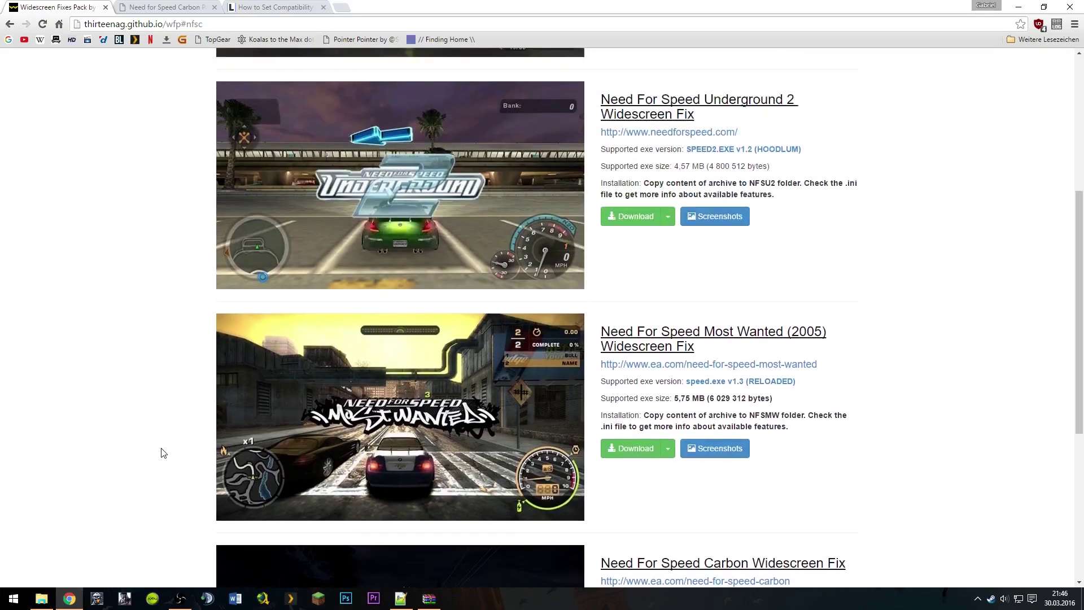
{"action": "scroll", "coordinate": [163, 443], "scroll_direction": "down", "scroll_amount": 2}
{"action": "scroll", "coordinate": [163, 446], "scroll_direction": "down", "scroll_amount": 1}
{"action": "scroll", "coordinate": [162, 446], "scroll_direction": "up", "scroll_amount": 3}
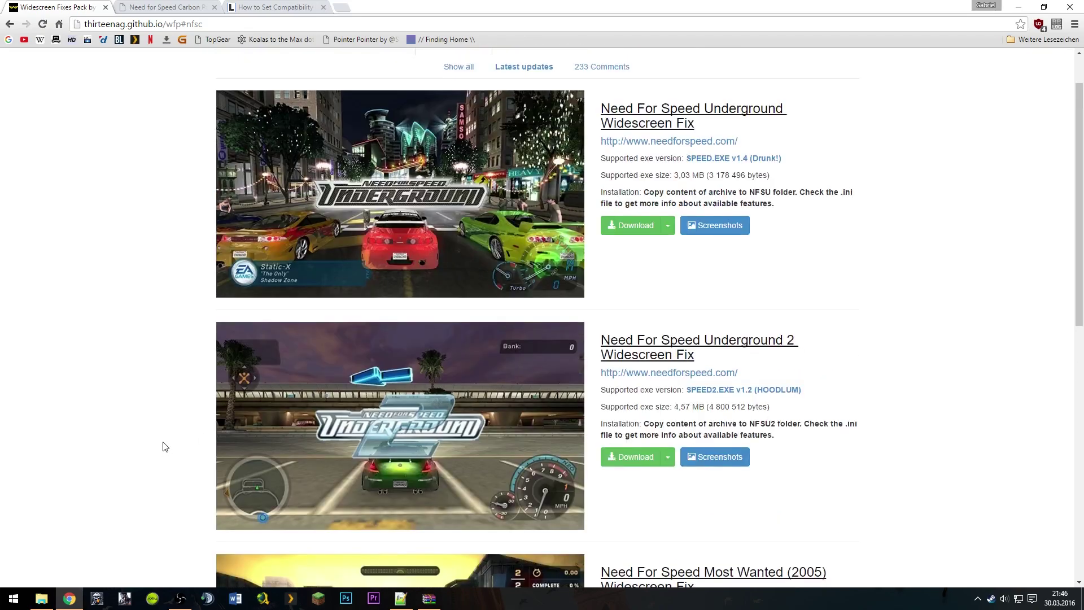
{"action": "scroll", "coordinate": [164, 445], "scroll_direction": "down", "scroll_amount": 7}
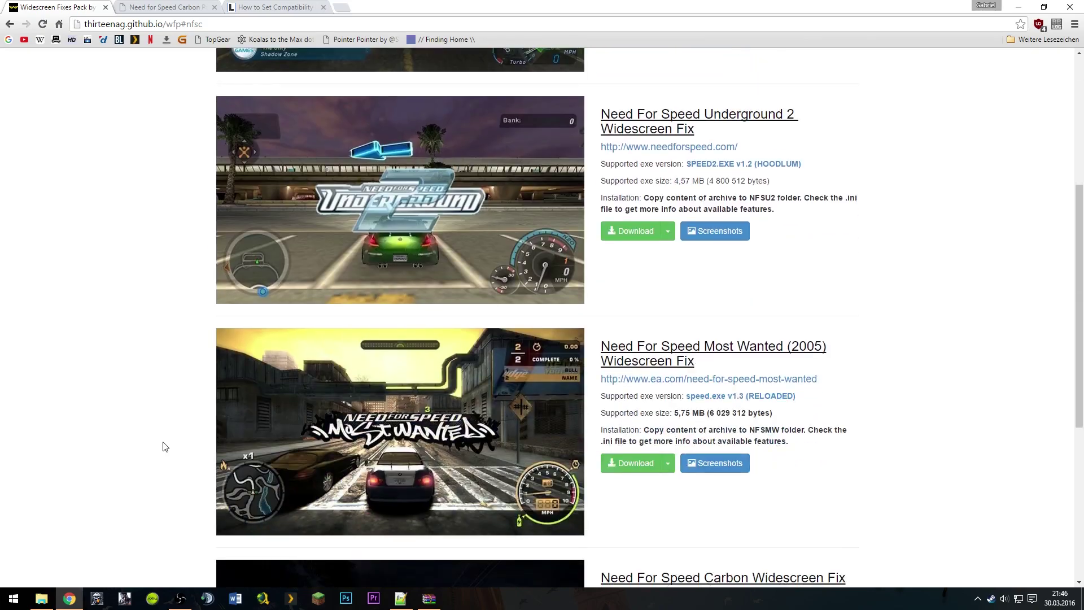
{"action": "scroll", "coordinate": [165, 442], "scroll_direction": "up", "scroll_amount": 8}
{"action": "scroll", "coordinate": [165, 440], "scroll_direction": "down", "scroll_amount": 8}
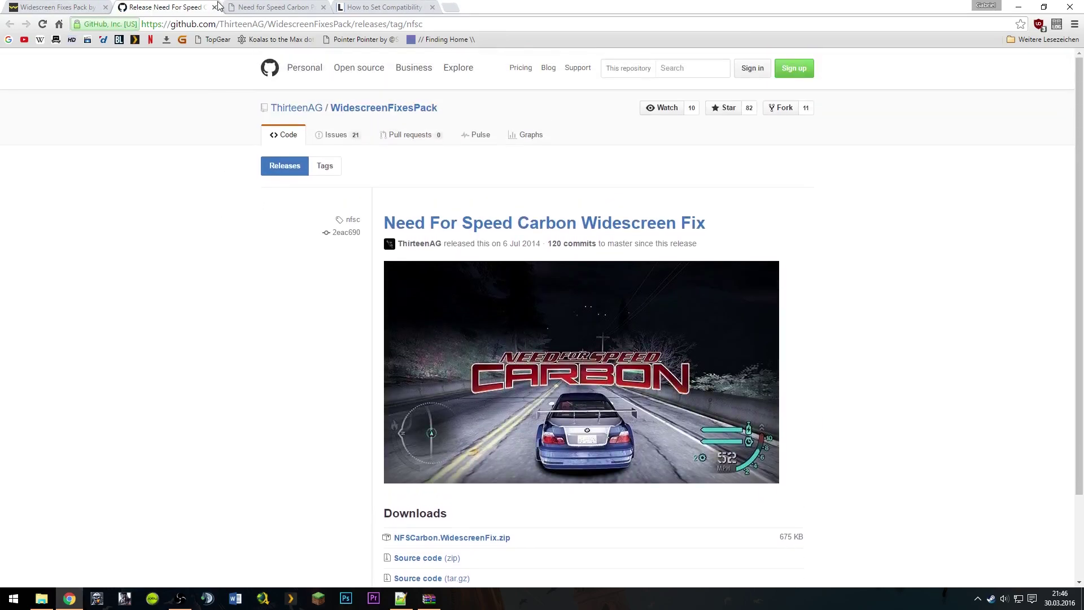
Download NFSCarbon.WidescreenFix.zip from its GitHub release page and open the archive in WinRAR with the scripts folder selected
{"action": "scroll", "coordinate": [301, 437], "scroll_direction": "down", "scroll_amount": 2}
{"action": "left_click", "coordinate": [471, 440]}
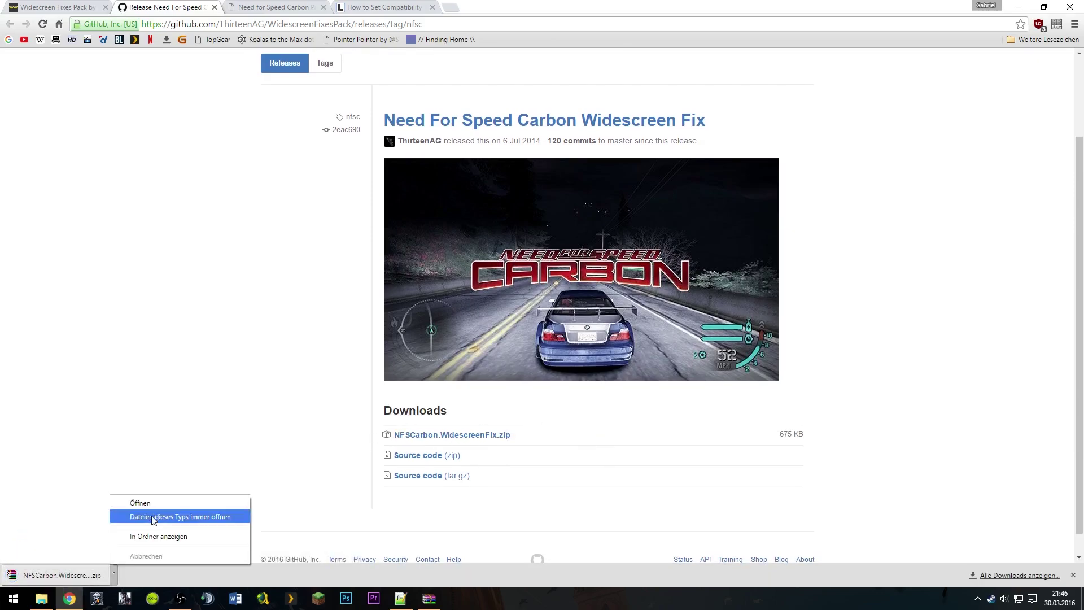
{"action": "left_click", "coordinate": [141, 503]}
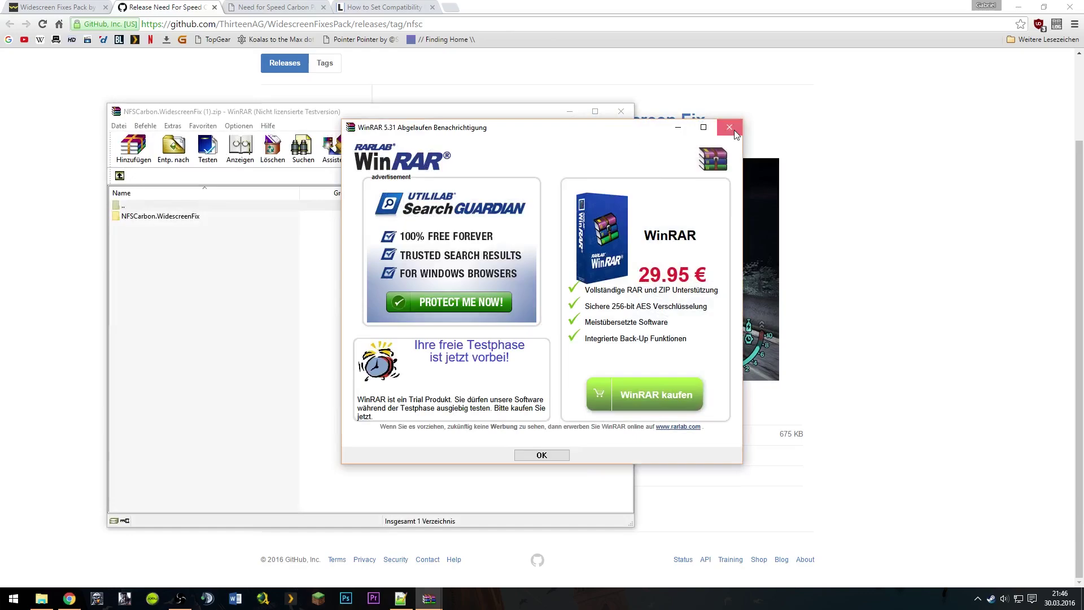
{"action": "left_click", "coordinate": [735, 131]}
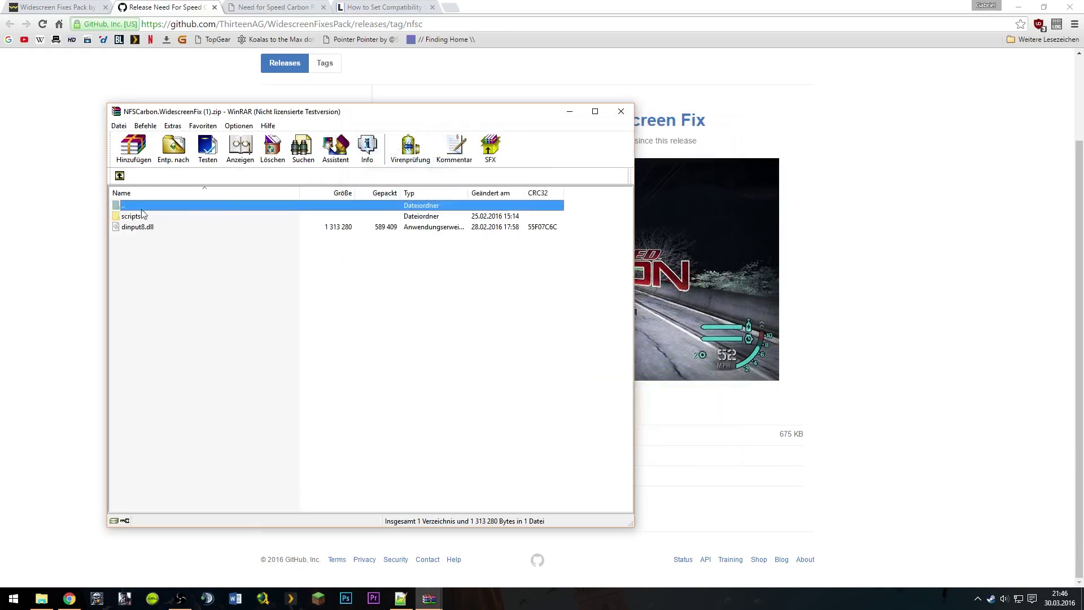
{"action": "left_click", "coordinate": [141, 217]}
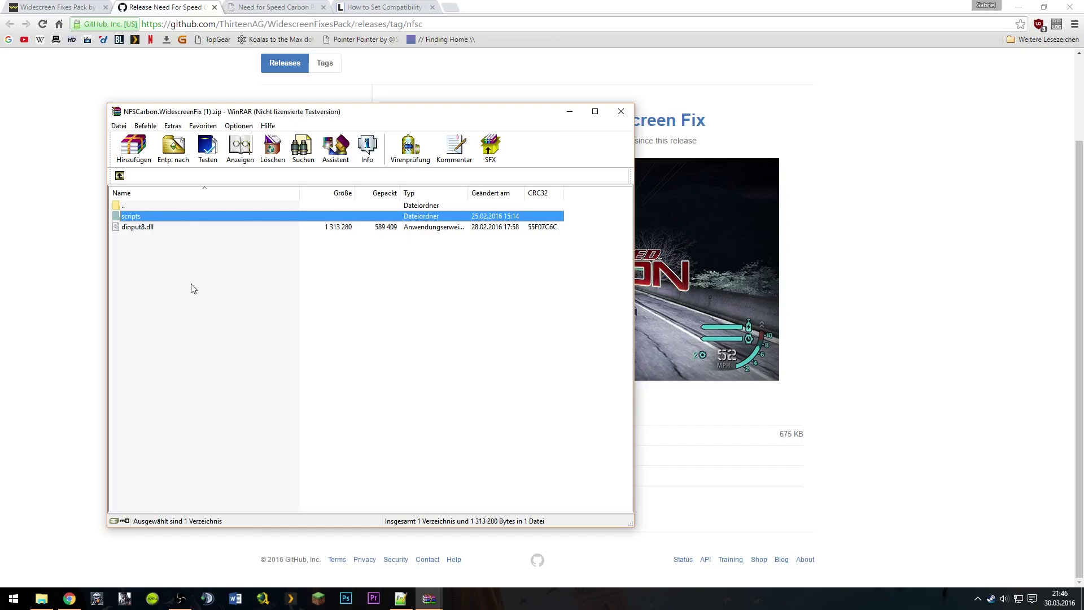
Open NFSCarbon.WidescreenFix.ini from the game folder's scripts subfolder in Notepad++, review its resolution, HUD and misc settings, and close it
{"action": "left_click", "coordinate": [40, 601]}
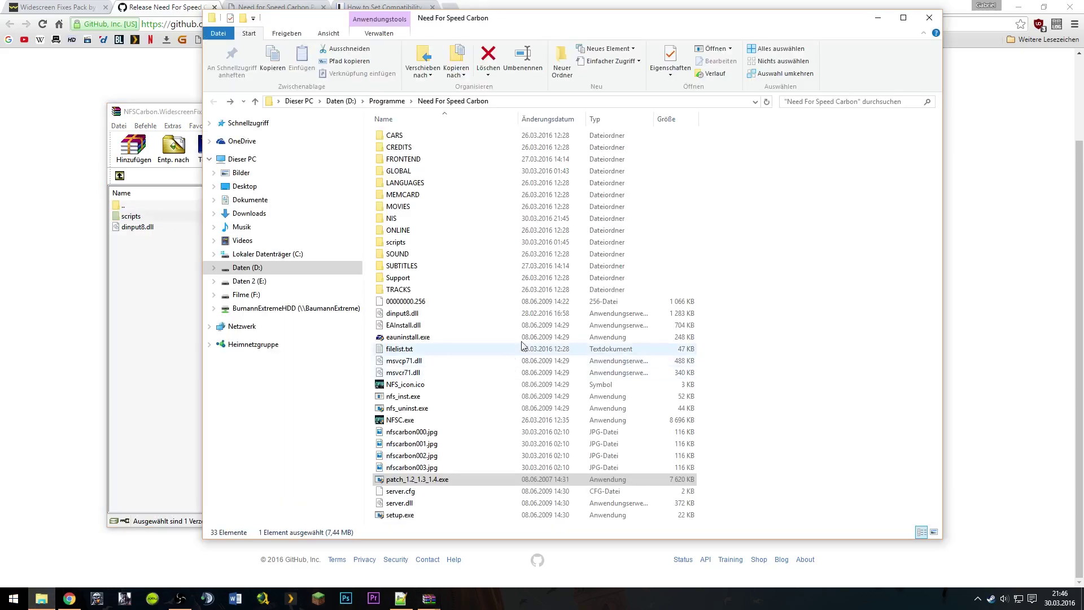
{"action": "double_click", "coordinate": [421, 243]}
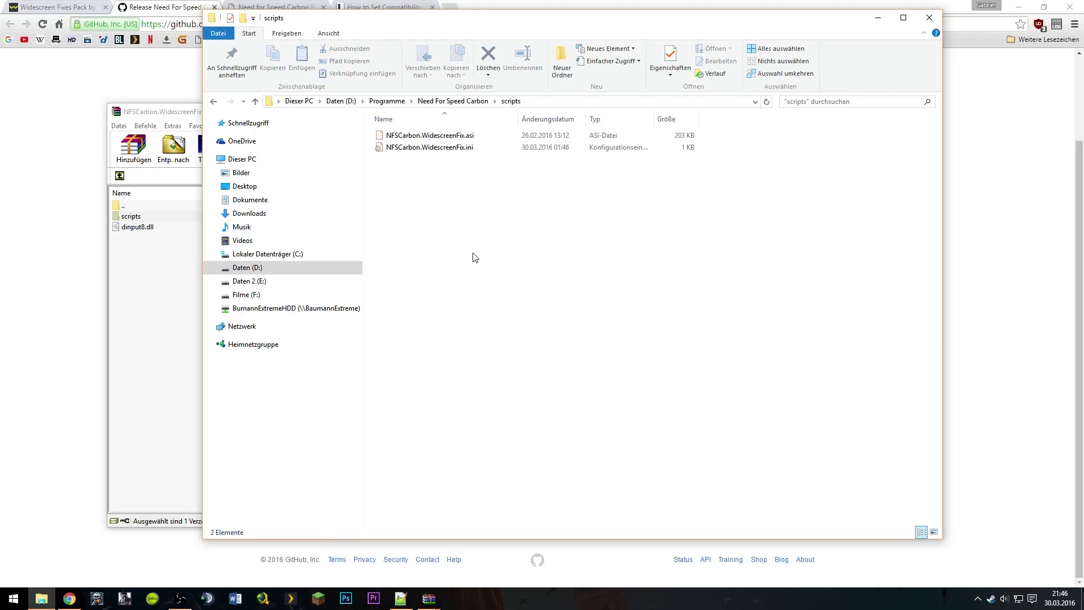
{"action": "right_click", "coordinate": [451, 153]}
{"action": "left_click", "coordinate": [483, 208]}
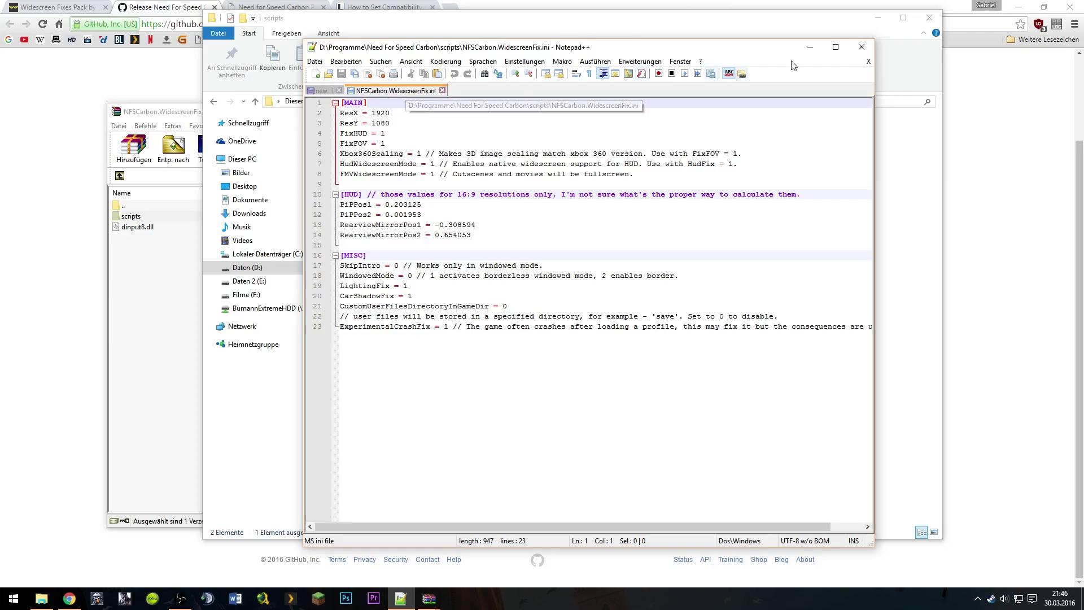
{"action": "left_click", "coordinate": [860, 47]}
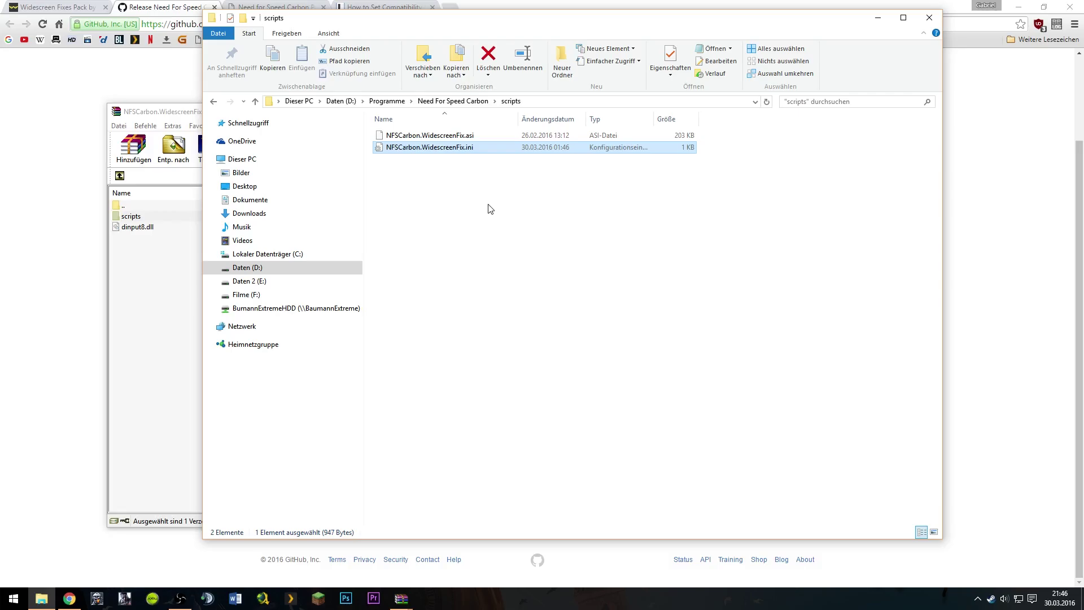